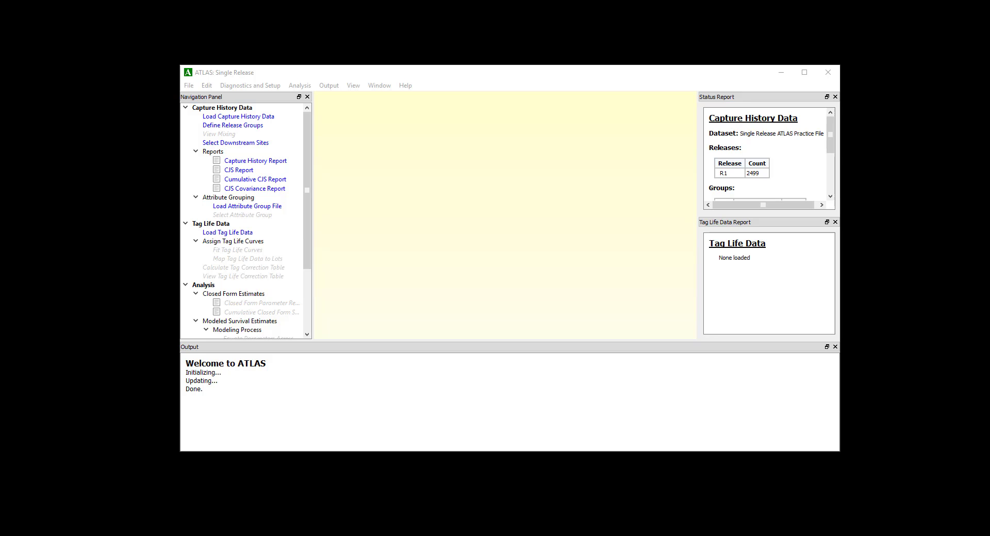
- Open Vitality Taglife ATLAS Practice File.csv in Excel and review how the values in the tag_life_days column are laid out
left_click_drag(989, 247, 409, 125)
double_click(577, 206)
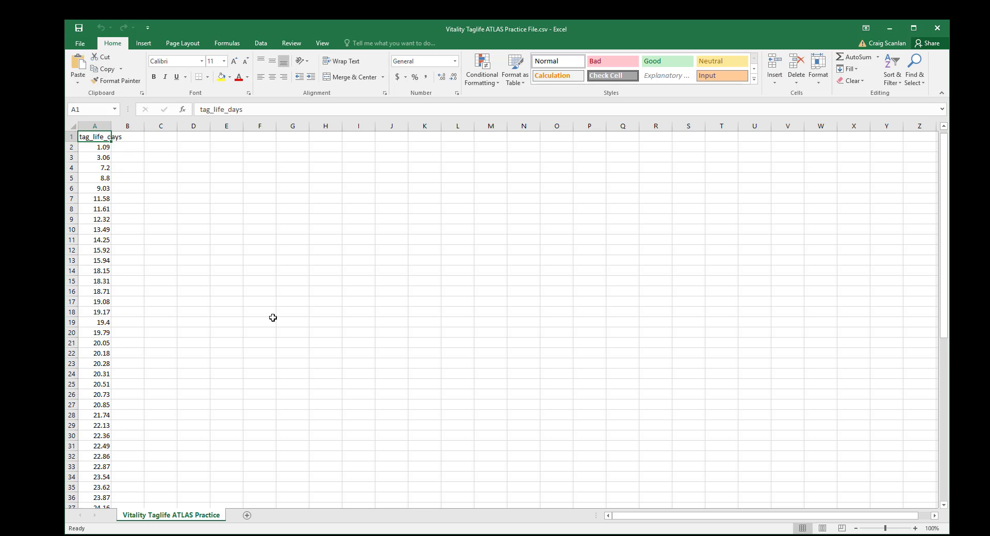
scroll(293, 309, "down", 11)
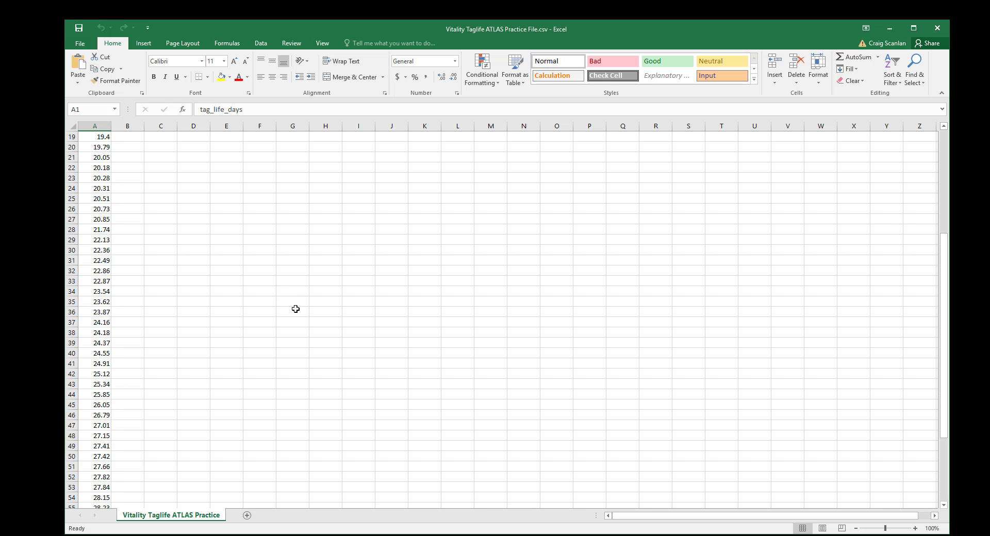
scroll(295, 309, "up", 11)
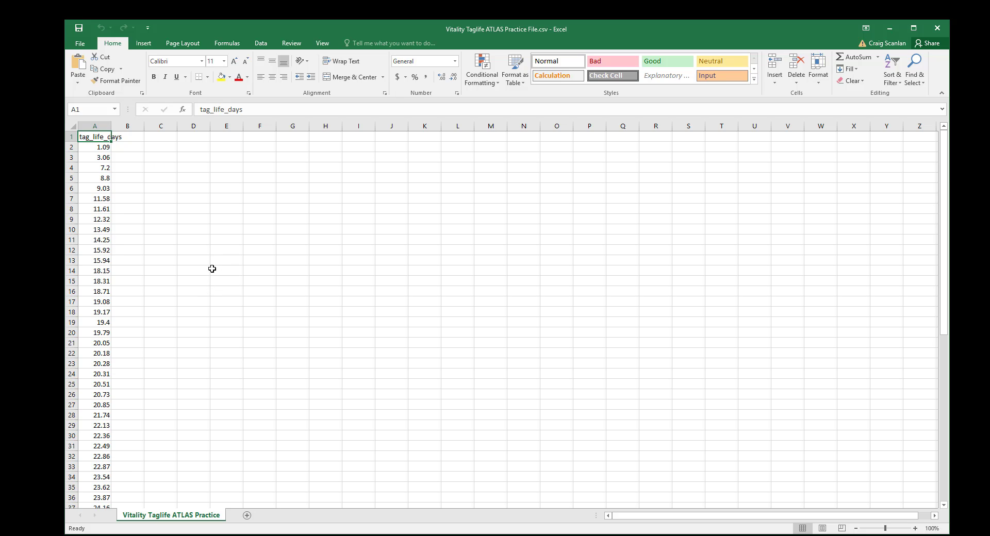
scroll(210, 258, "down", 1)
scroll(210, 257, "up", 1)
- Switch back to ATLAS and load the Vitality Taglife ATLAS Practice File and Taglife ATLAS Practice File as tag life data
key("alt+Tab")
left_click(803, 75)
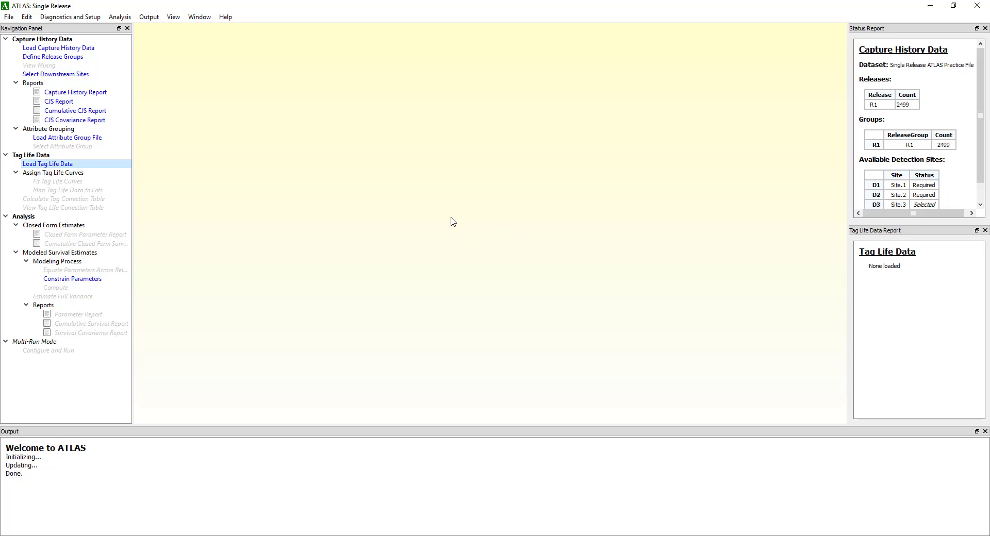
left_click(47, 163)
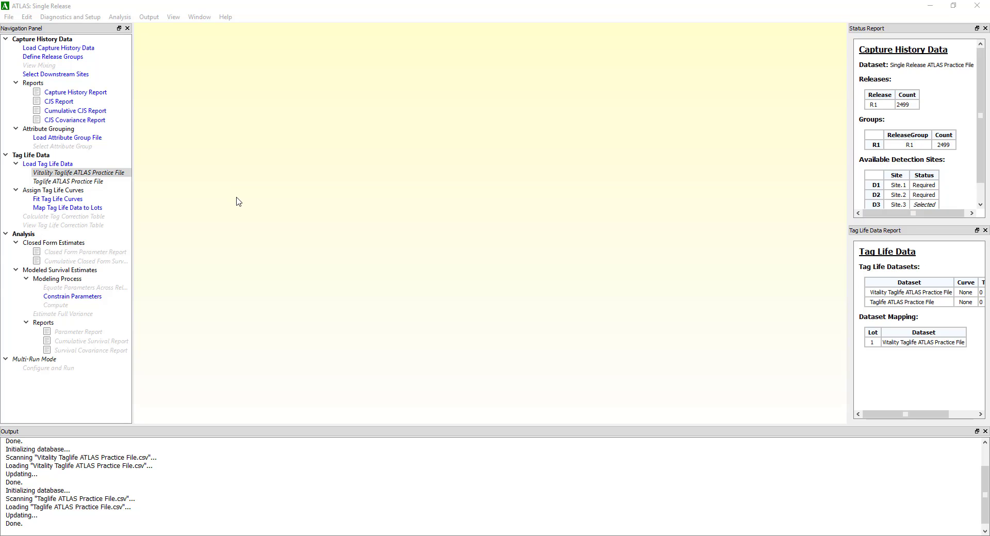
- Start fitting tag life curves and try the Non-Parametric and Weibull 2-parameter functions on the Vitality Taglife ATLAS Practice File dataset
left_click(65, 199)
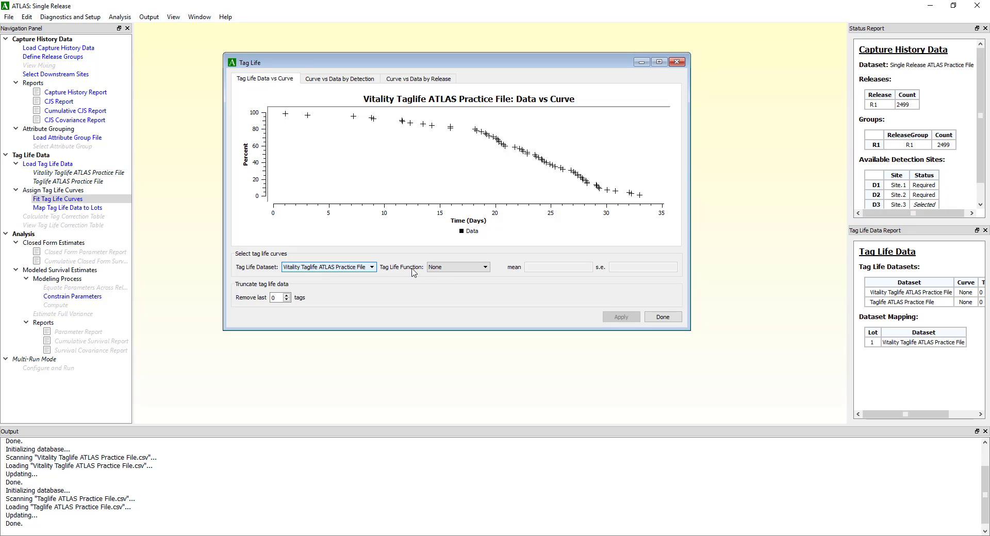
left_click(446, 267)
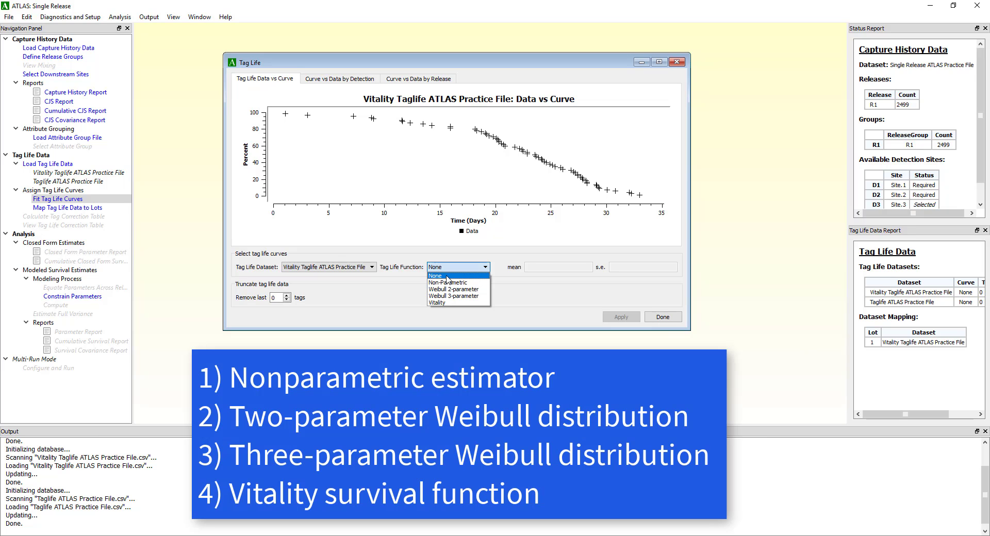
left_click(448, 281)
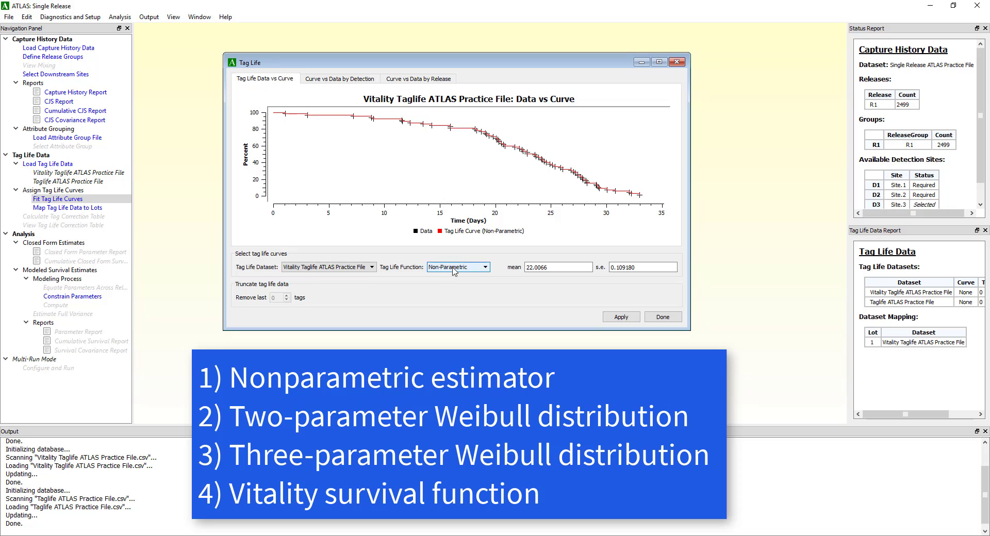
left_click(453, 268)
left_click(454, 291)
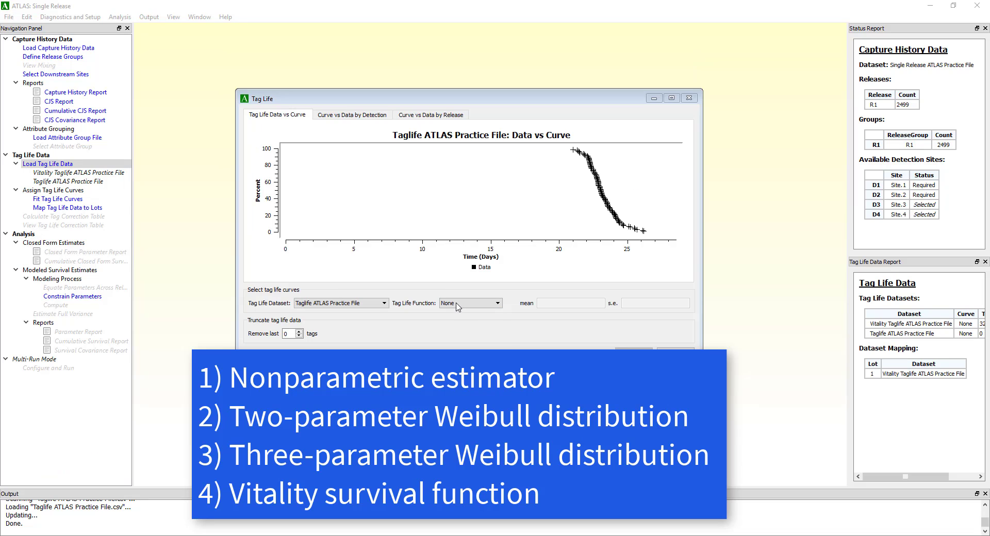
- Fit the Taglife ATLAS Practice File dataset with the Weibull 2-parameter function, then switch it to Weibull 3-parameter
left_click(457, 303)
left_click(466, 325)
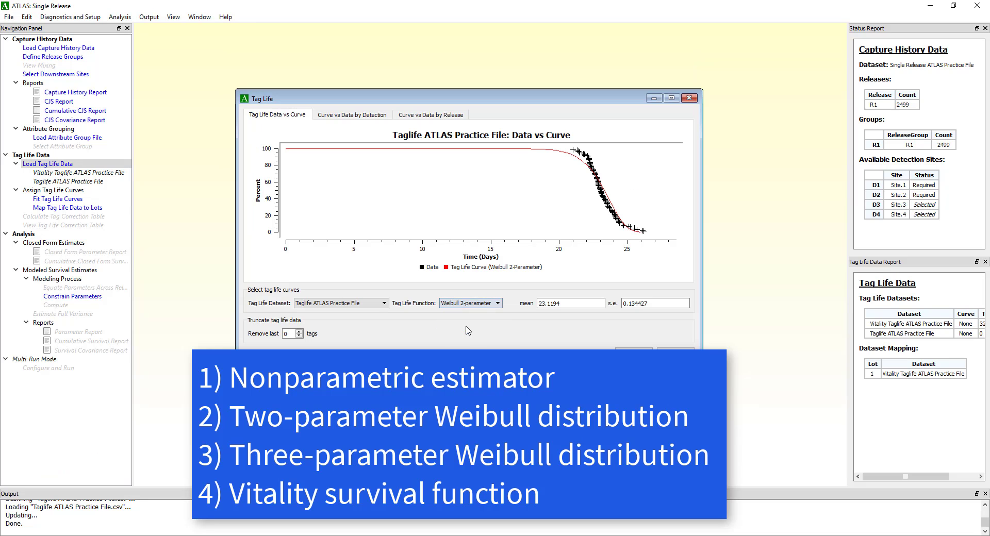
left_click(473, 303)
left_click(477, 332)
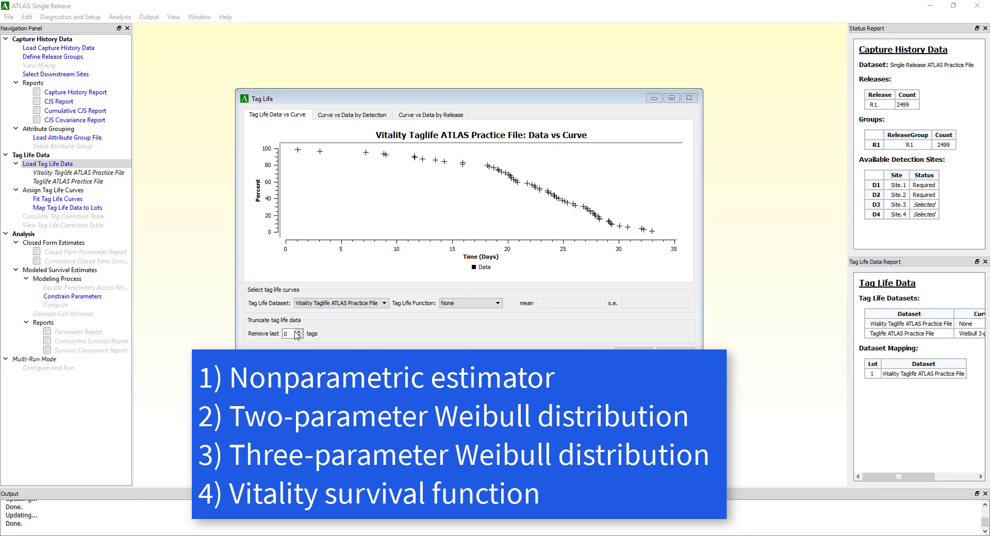
- Truncate the last 6 tags of the Vitality Taglife dataset and choose the Vitality tag life function
left_click(289, 333)
type("6")
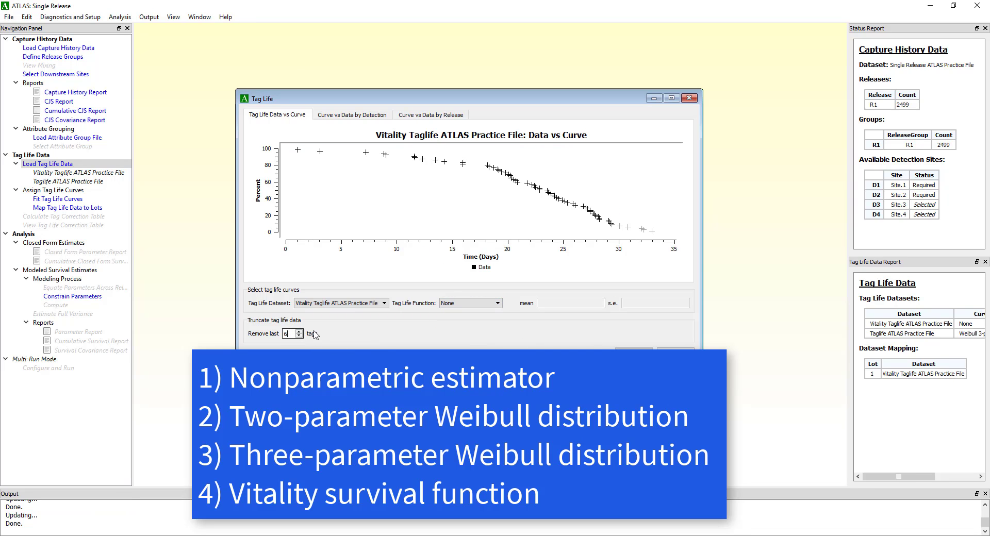
left_click(470, 303)
left_click(467, 338)
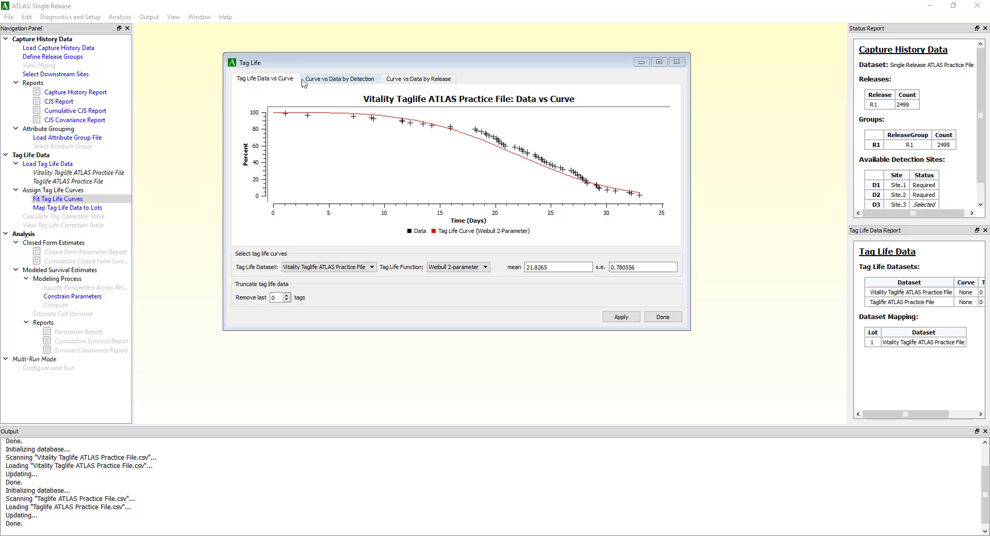
- Compare the Weibull 2-parameter curve with the arrival data by detection site and by release
left_click(362, 80)
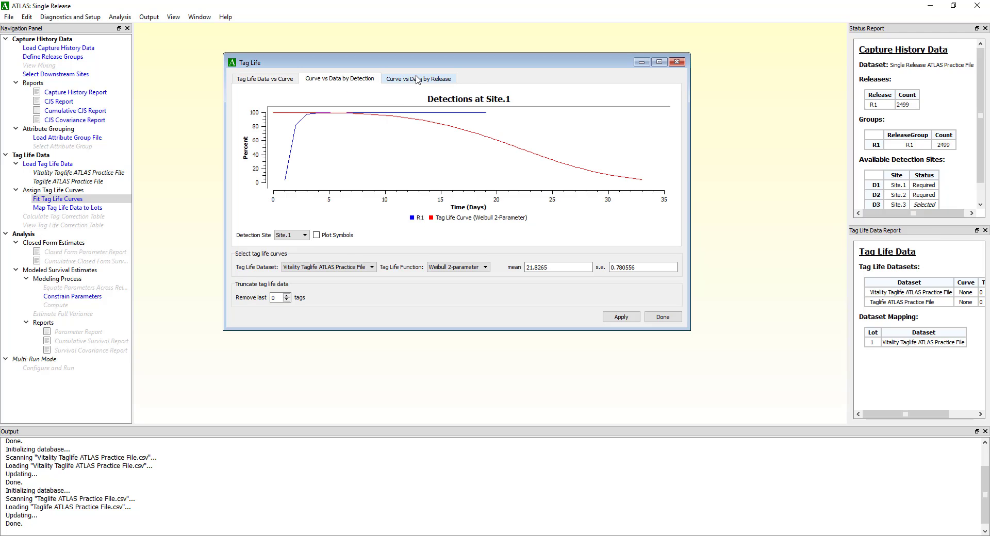
left_click(417, 80)
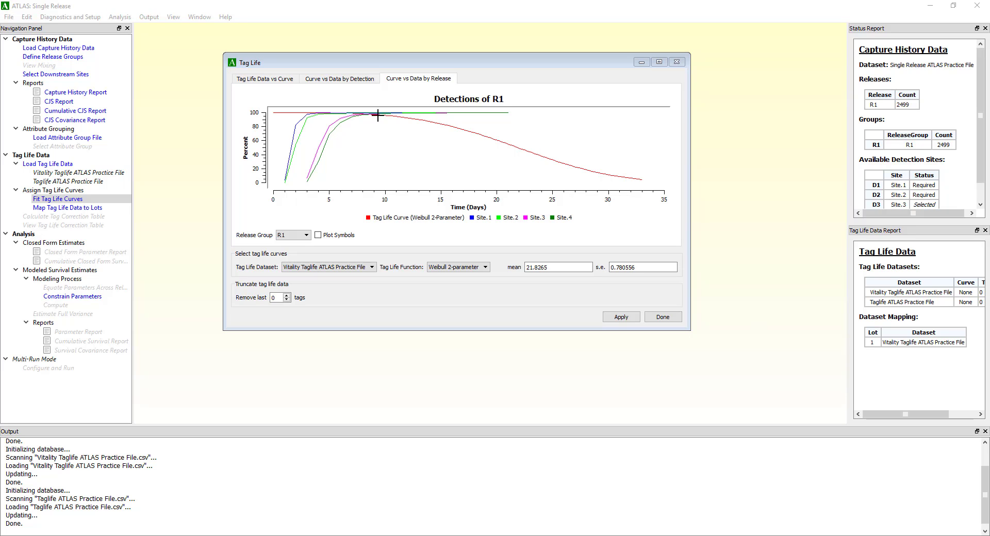
left_click(354, 81)
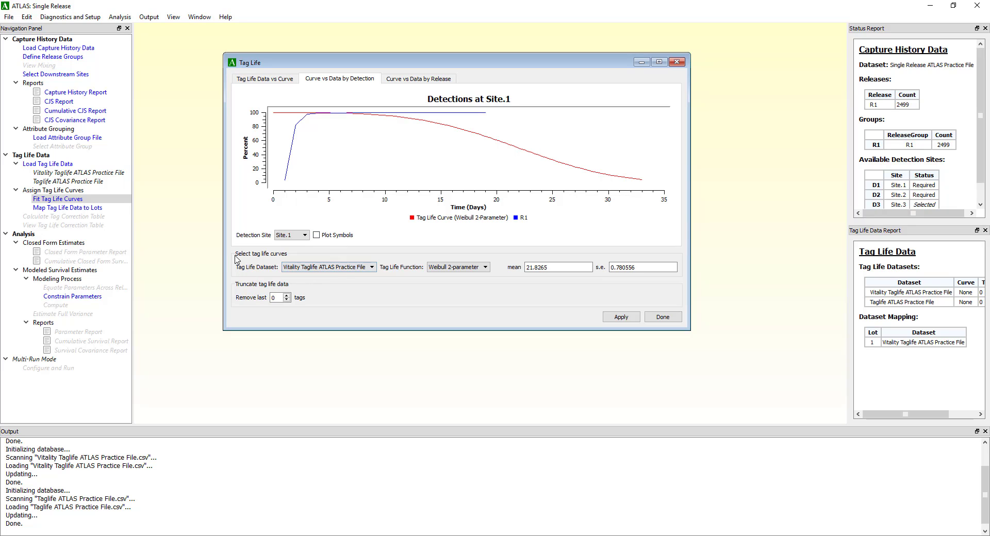
- Step the detection plot through the sites up to Site.4, check the R1 release plot, and return to the tag life data plot
left_click(291, 235)
left_click(289, 247)
left_click(291, 235)
left_click(284, 254)
left_click(291, 235)
left_click(284, 261)
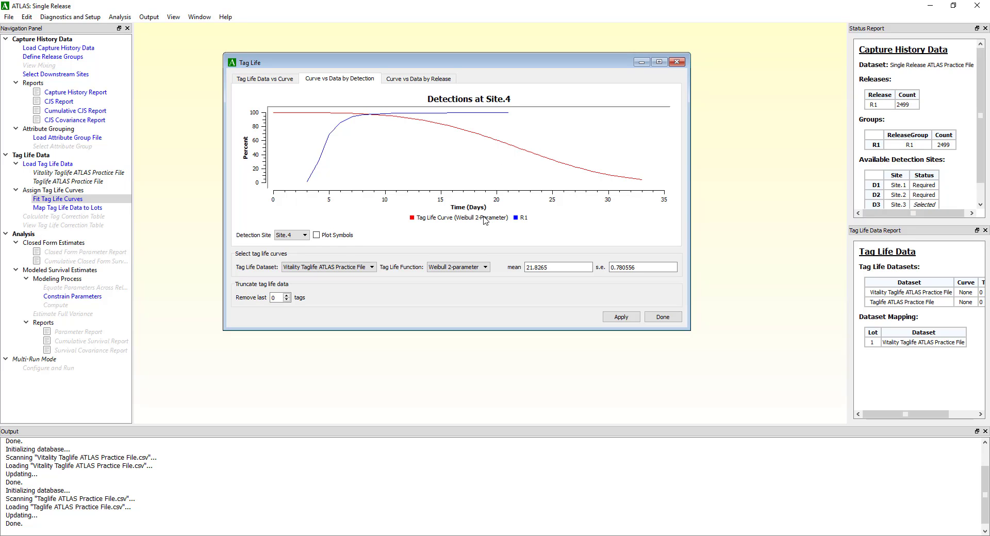
left_click(418, 80)
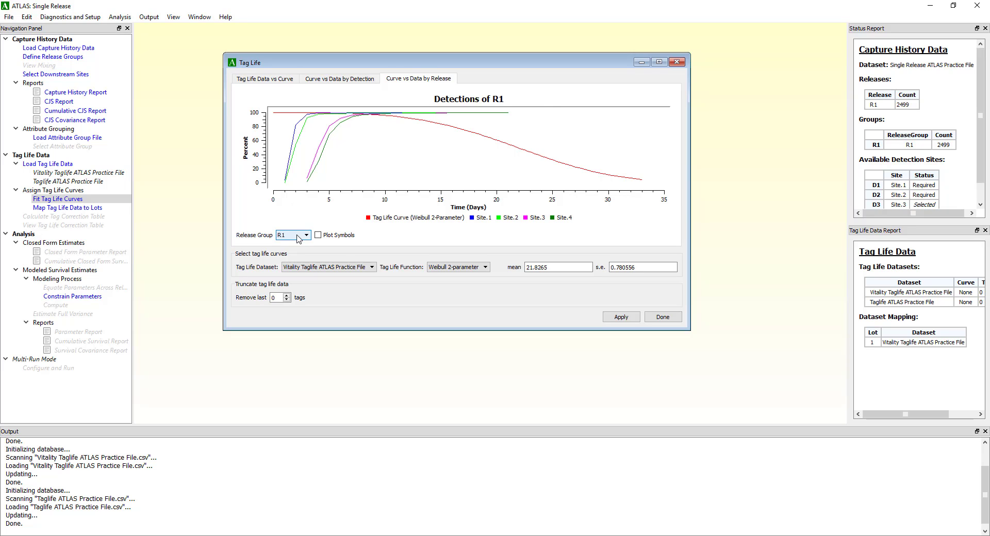
left_click(275, 80)
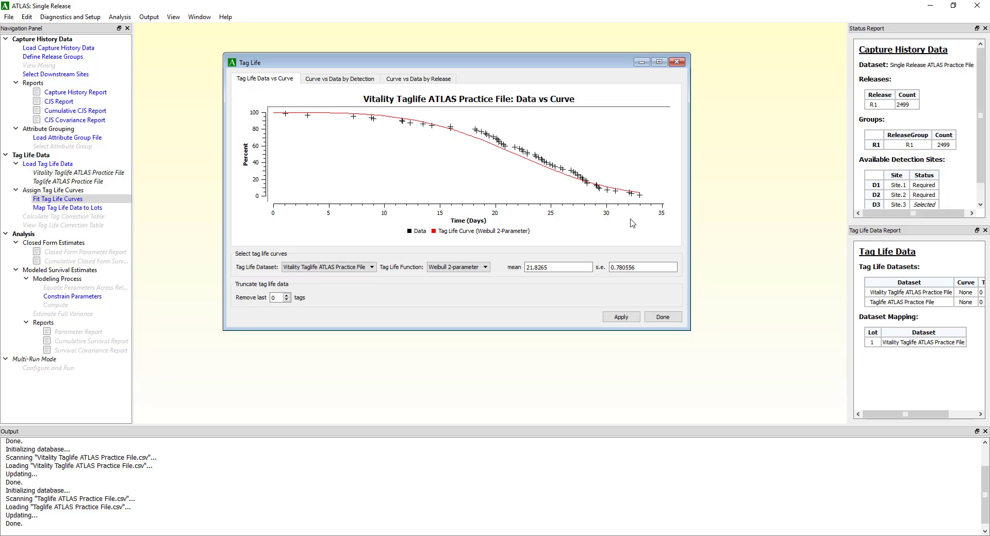
- Fit the Vitality Taglife dataset with the Non-Parametric function, then return it to Weibull 2-parameter
left_click(458, 267)
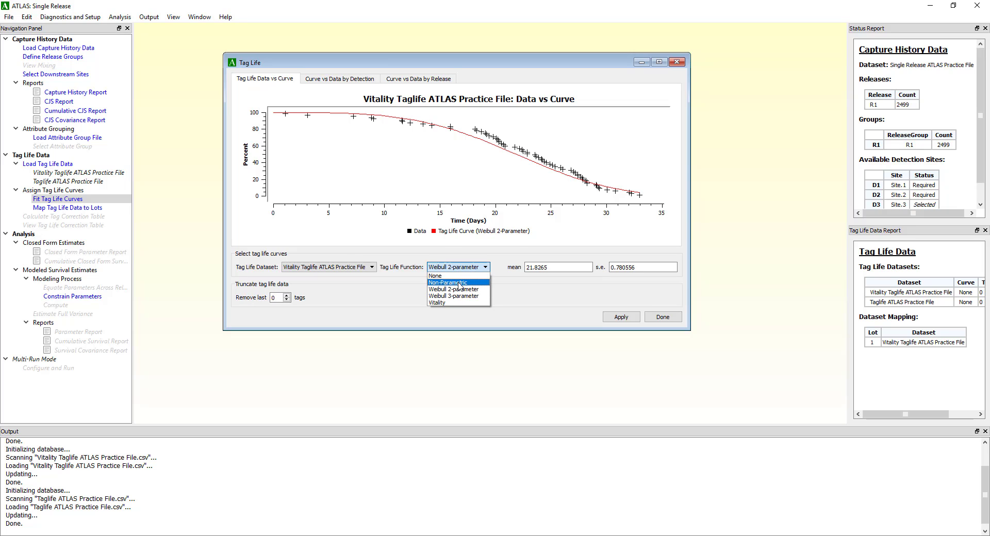
left_click(459, 283)
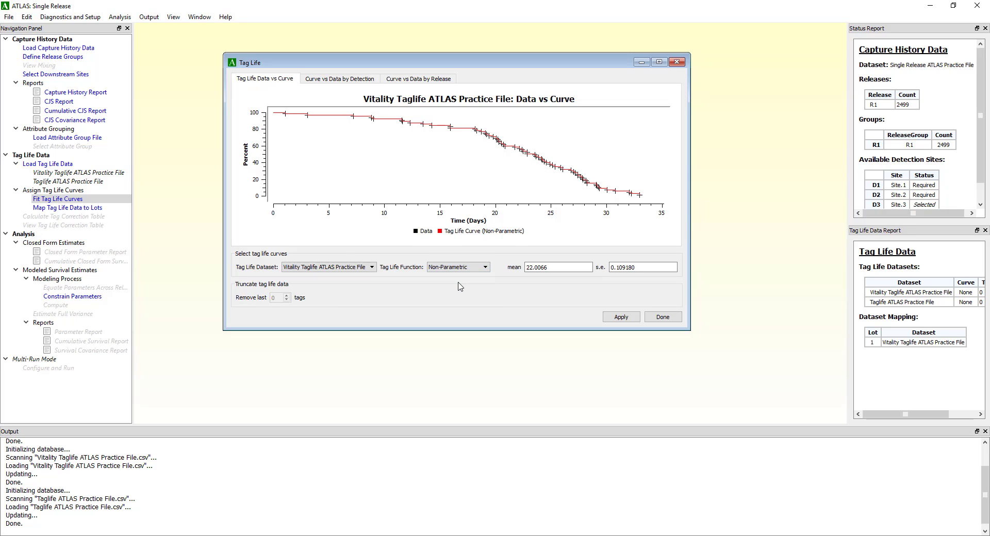
left_click(461, 270)
left_click(462, 285)
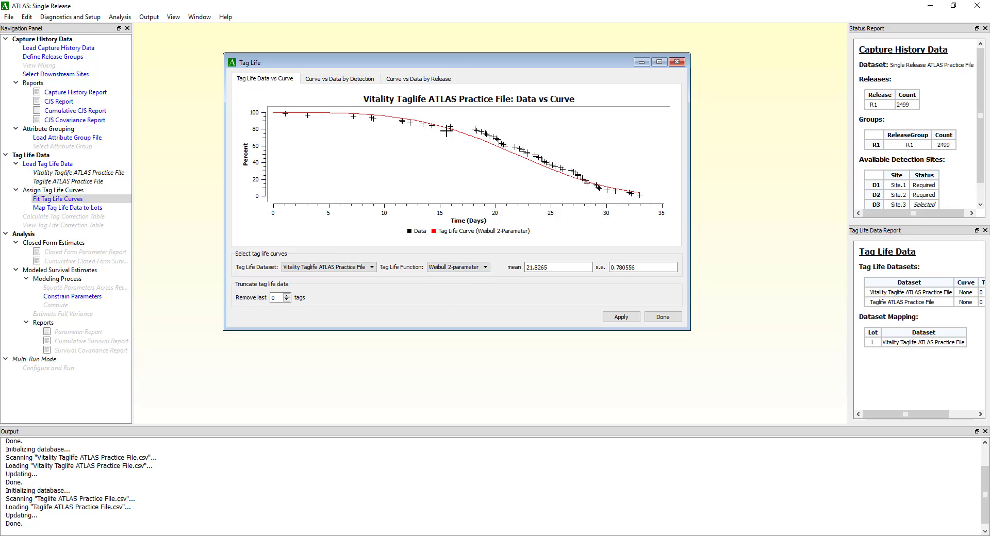
- Try to fit the Weibull 3-parameter function to the untruncated Vitality Taglife dataset
left_click(459, 269)
left_click(456, 288)
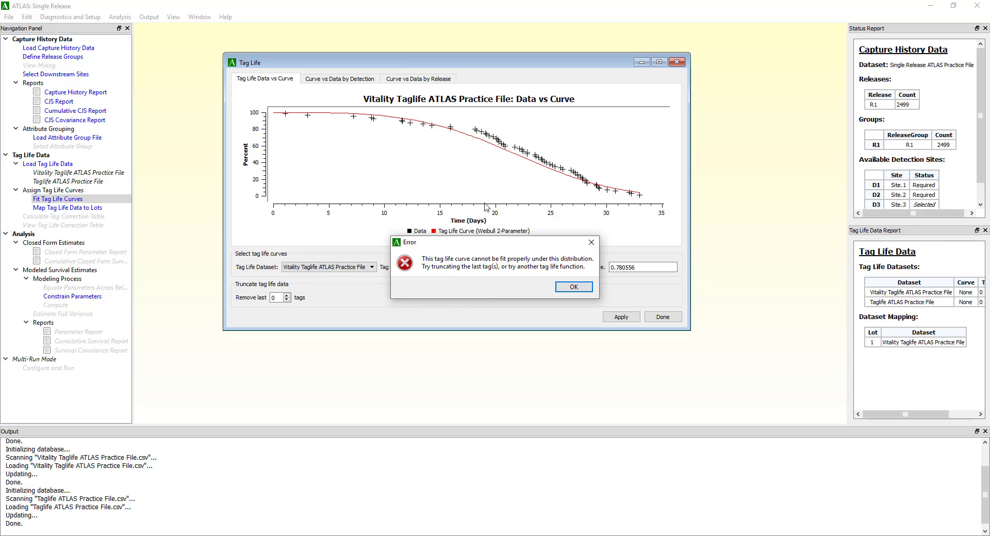
key("Return")
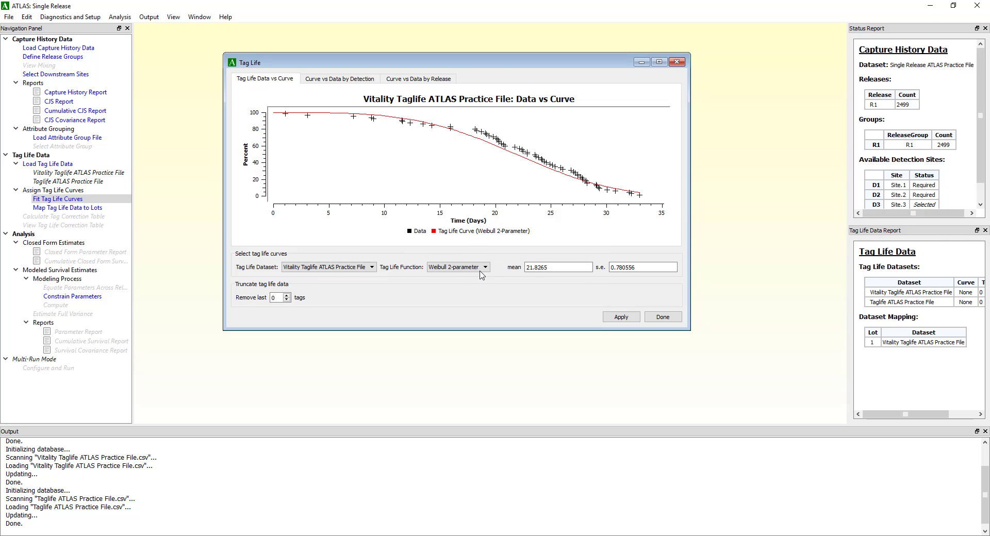
- Try to fit the Vitality function to the Vitality Taglife dataset with no tags removed
left_click(456, 268)
left_click(455, 305)
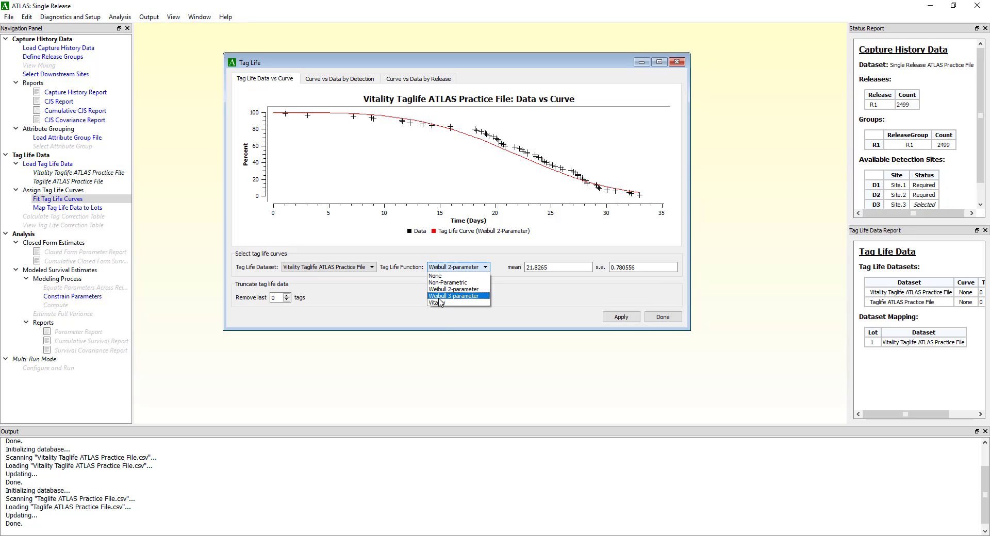
left_click(434, 306)
left_click(568, 287)
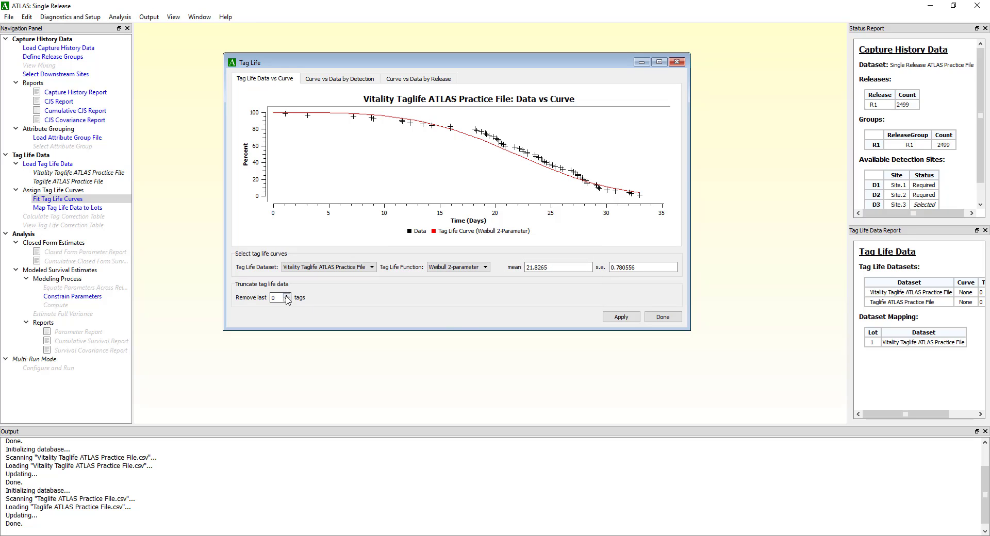
- Remove the last 6 tags from the Vitality Taglife dataset and fit its curve with the Vitality function
left_click(287, 296)
left_click(286, 295)
left_click(286, 295)
left_click(286, 296)
left_click(286, 295)
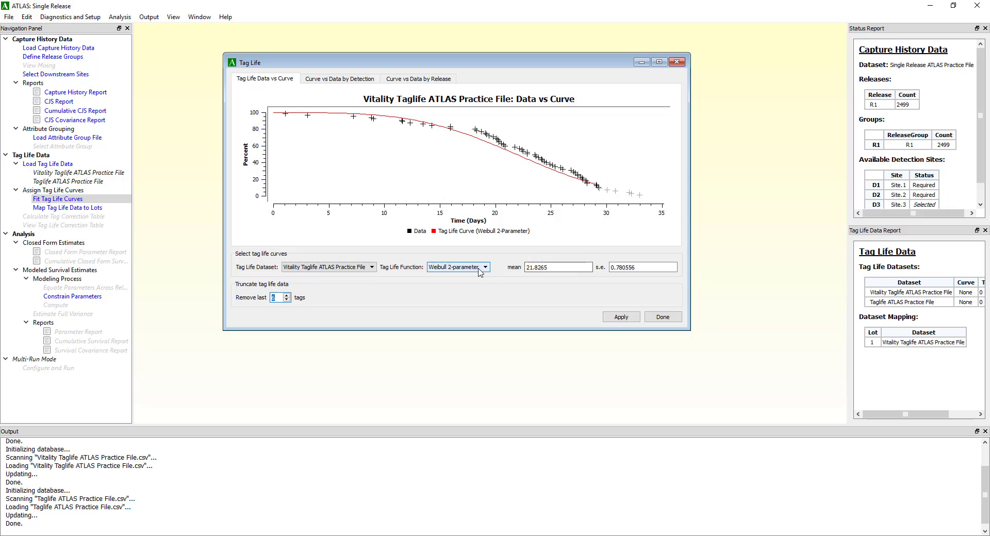
left_click(458, 267)
left_click(446, 304)
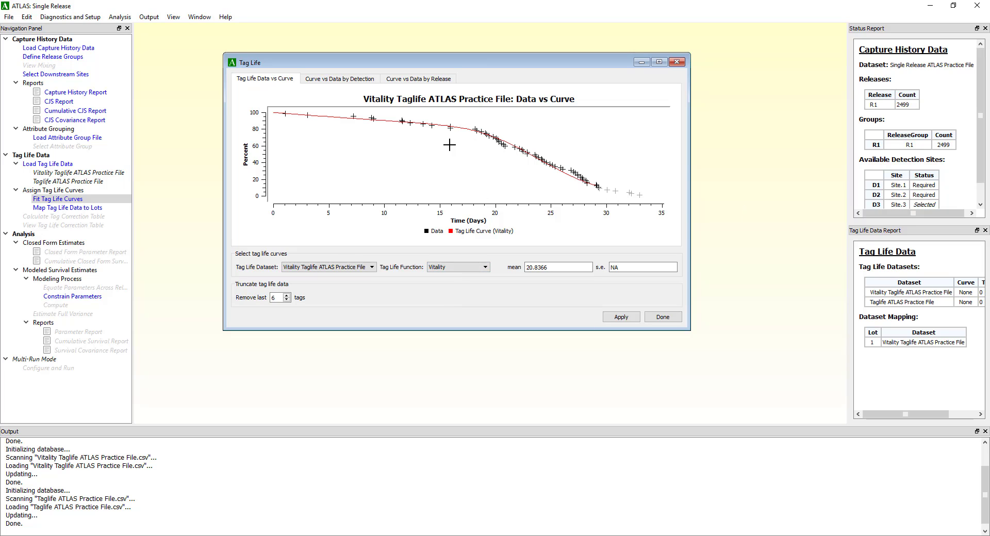
- Enlarge the tag life plot, then open the mapping of tag life data to lots and check lot 1's dataset
left_click(658, 62)
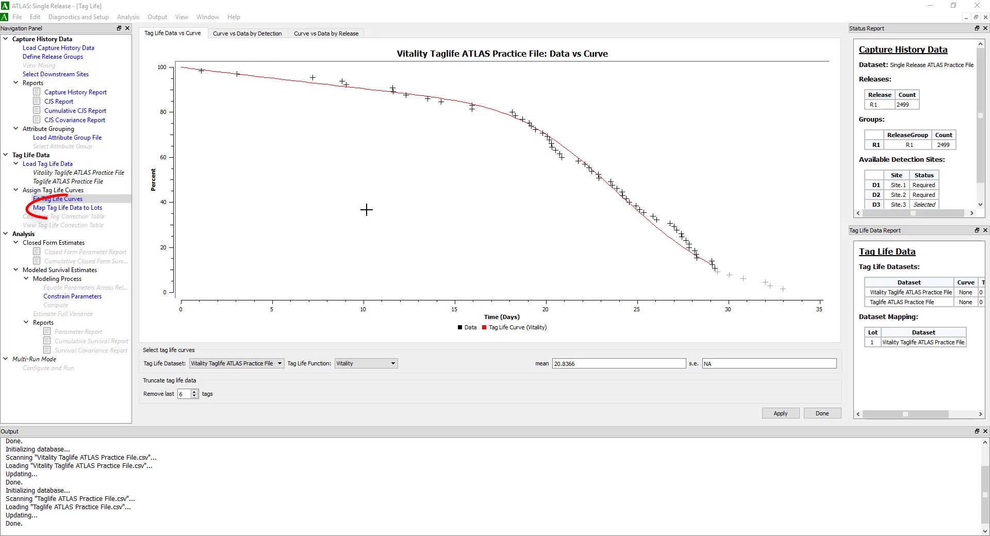
left_click(74, 208)
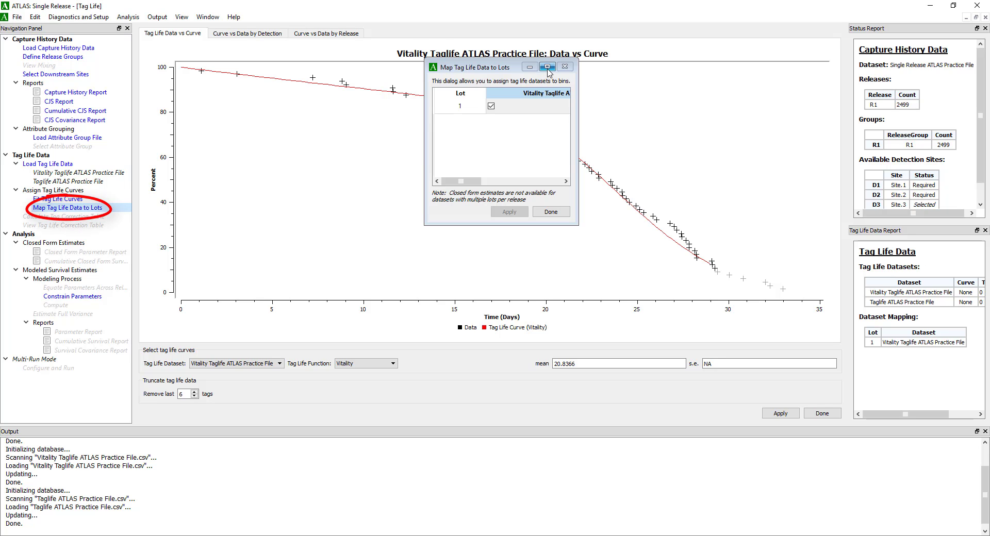
left_click(545, 71)
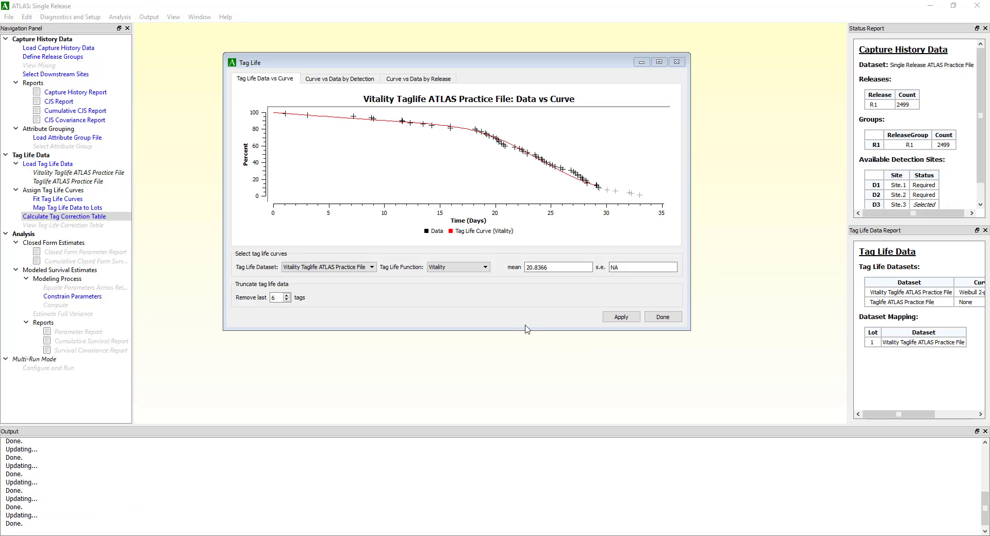
- Apply the Vitality curve and calculate the tag correction table with 1000 bootstrap iterations, continuing despite the unassigned dataset
left_click(618, 317)
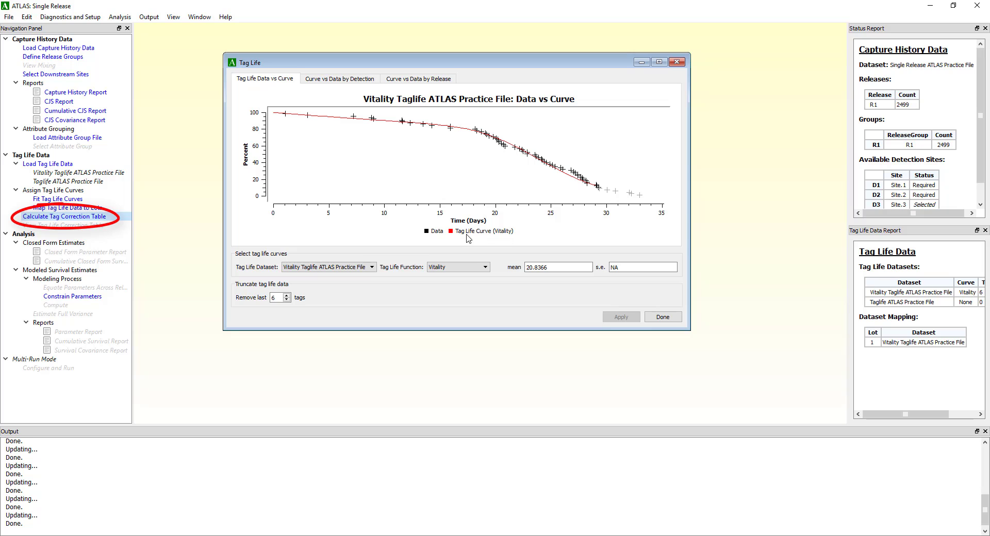
left_click(77, 216)
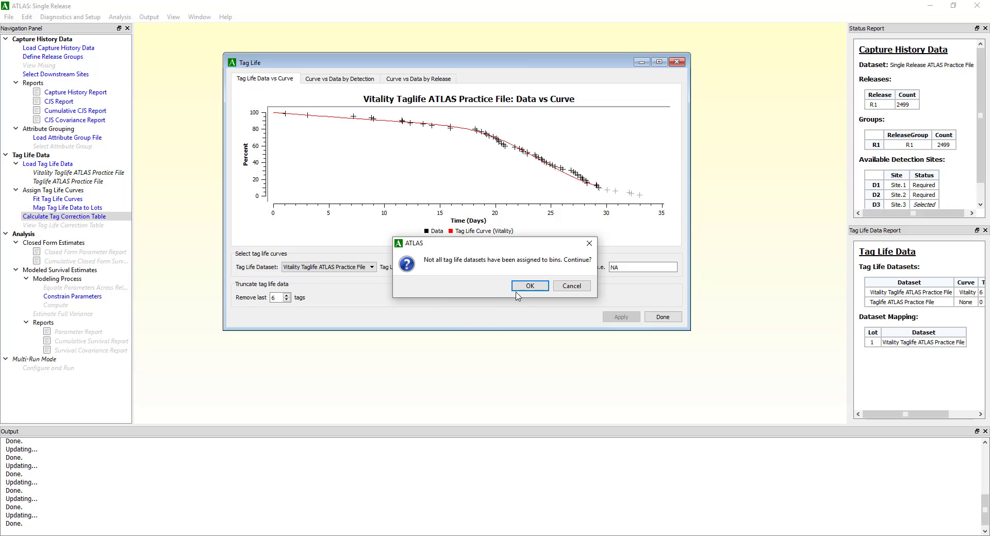
left_click(530, 287)
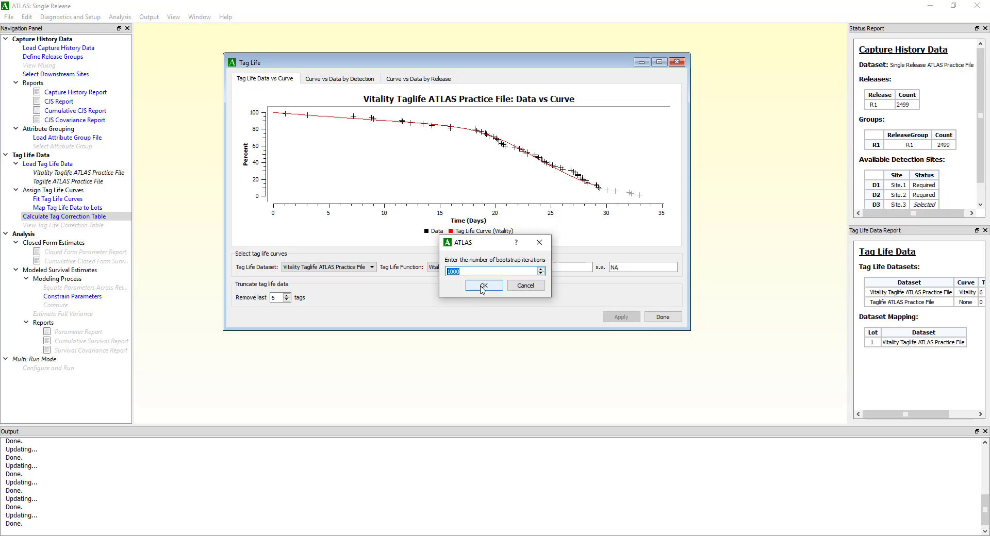
left_click(482, 288)
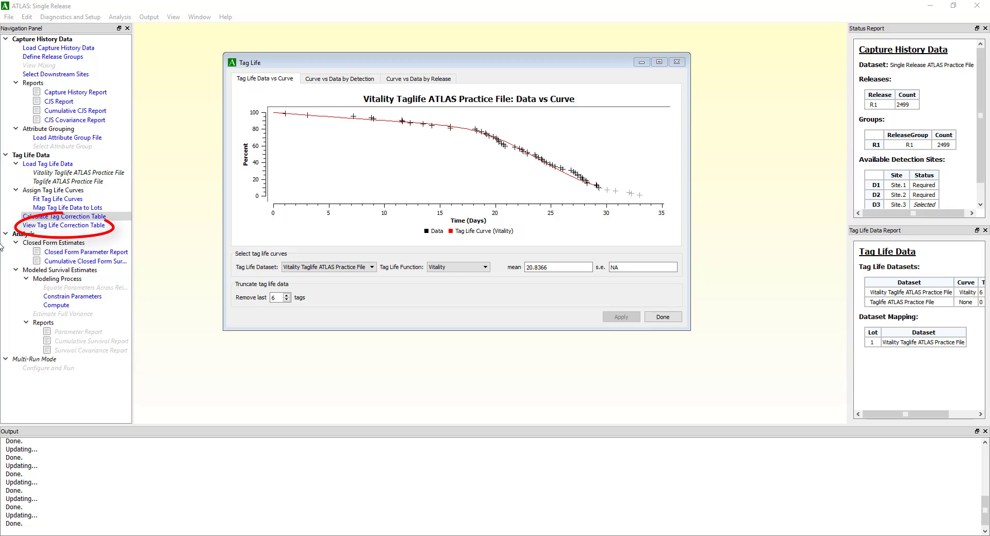
- View the enlarged tag life correction table, then the closed form parameter report and the cumulative closed form survival report
left_click(87, 226)
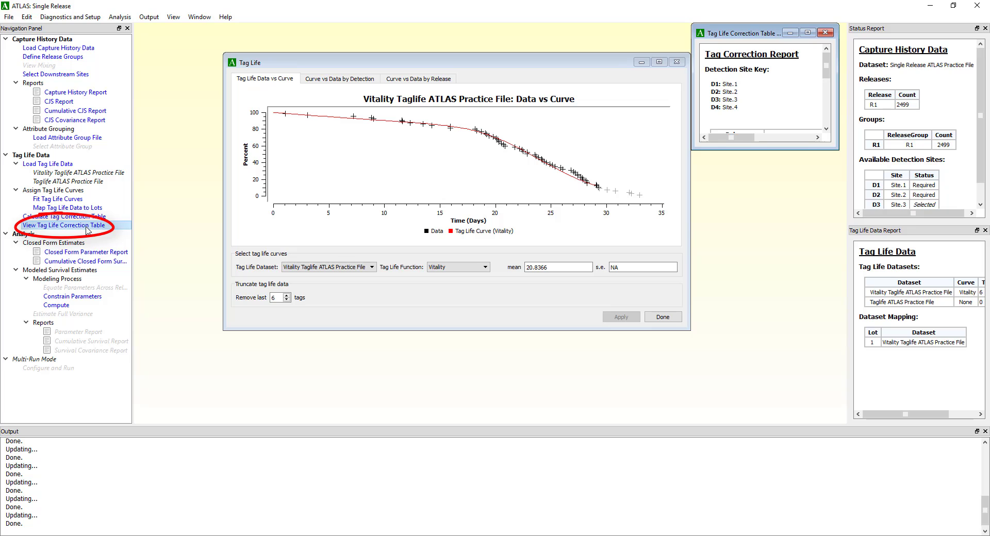
left_click(807, 32)
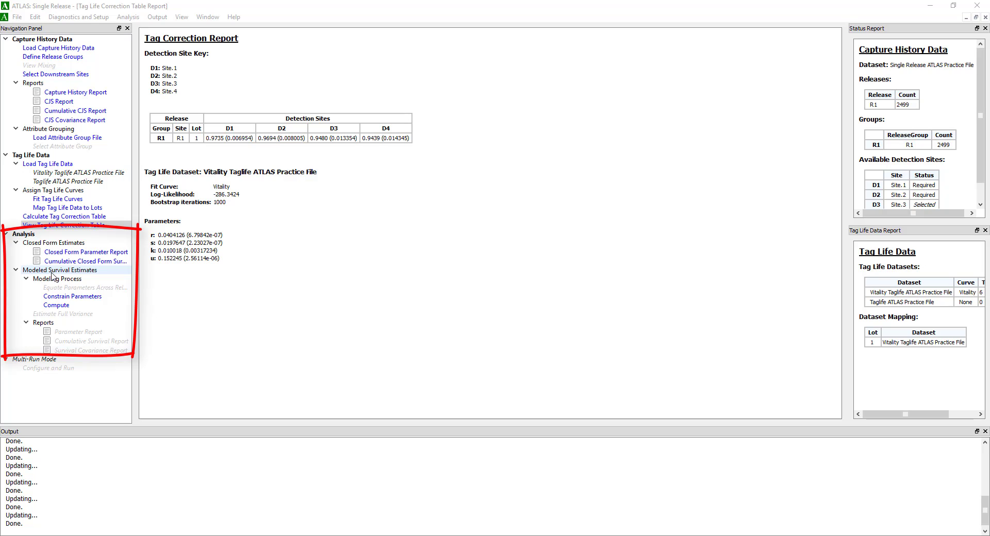
left_click(79, 253)
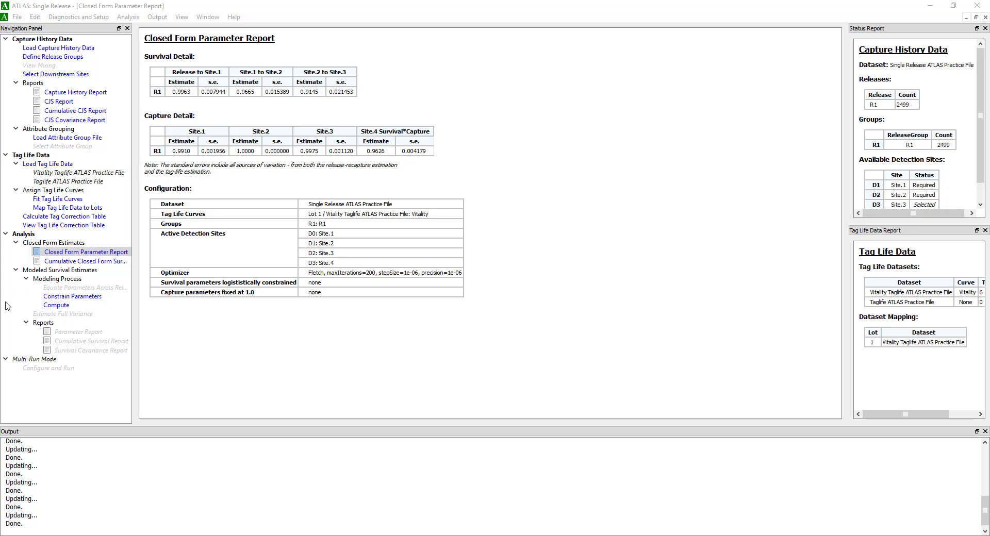
left_click(77, 262)
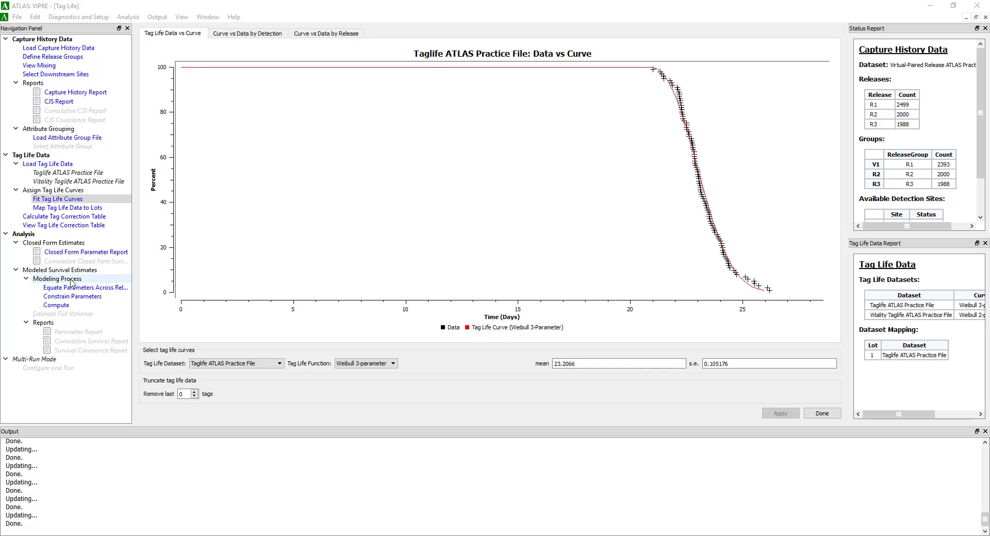
- View the enlarged options for equating parameters across releases, then the constraint options for the survival and capture parameters
left_click(74, 290)
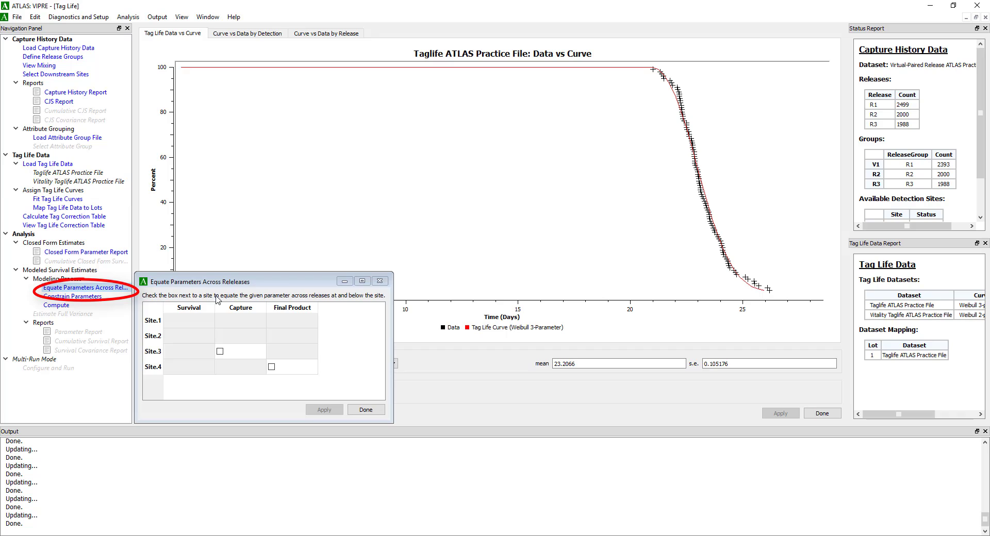
left_click(361, 287)
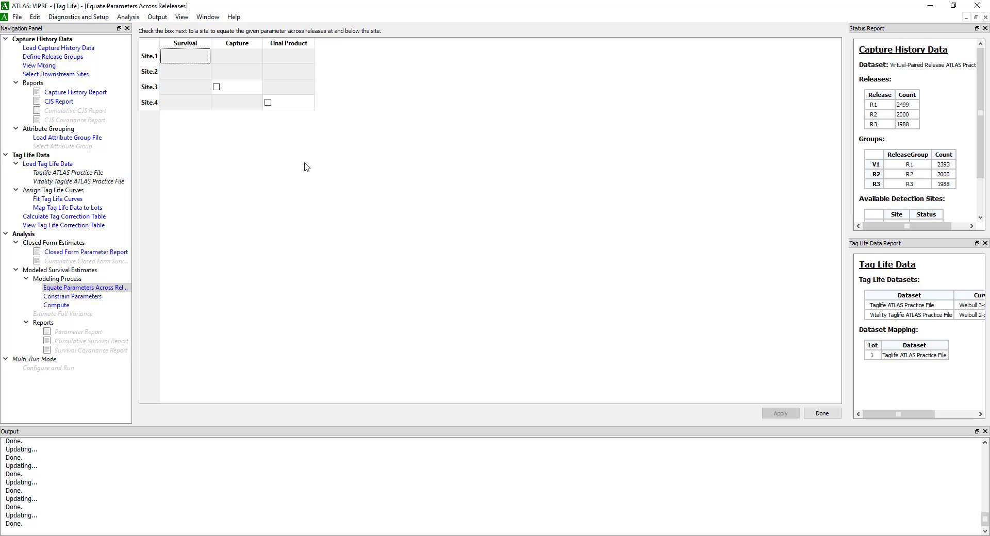
left_click(85, 297)
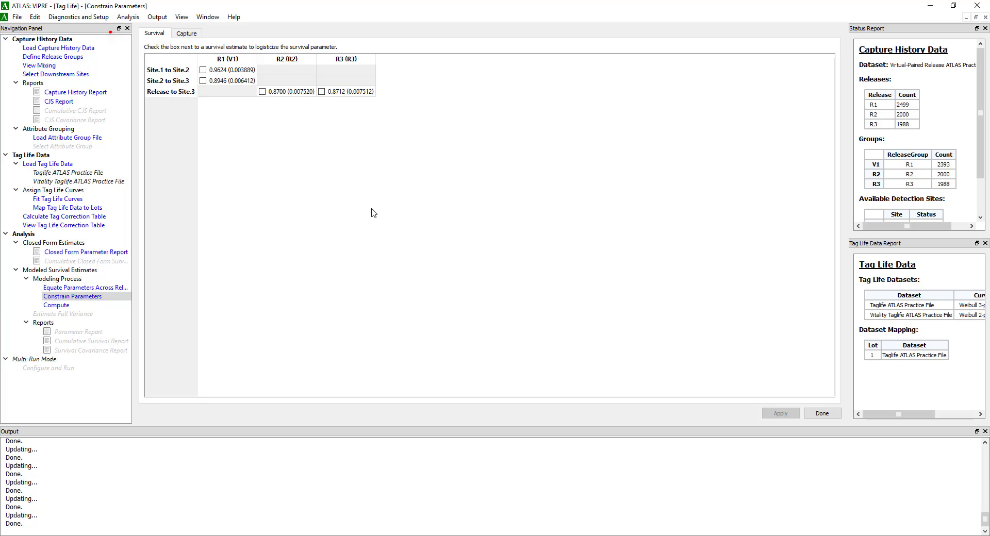
left_click(193, 35)
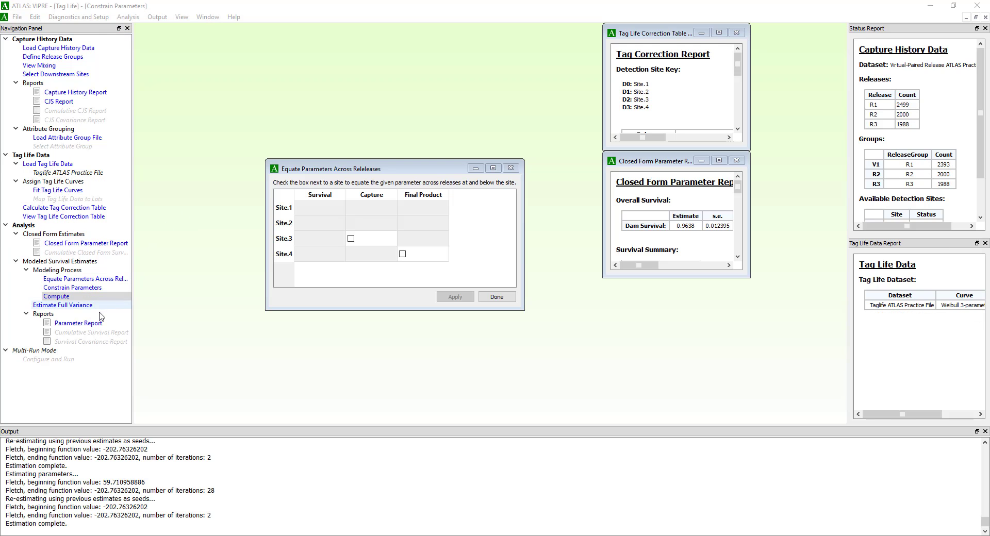
- Compute the modeled survival estimates and read through the modeled parameter report down to its configuration section
left_click(58, 297)
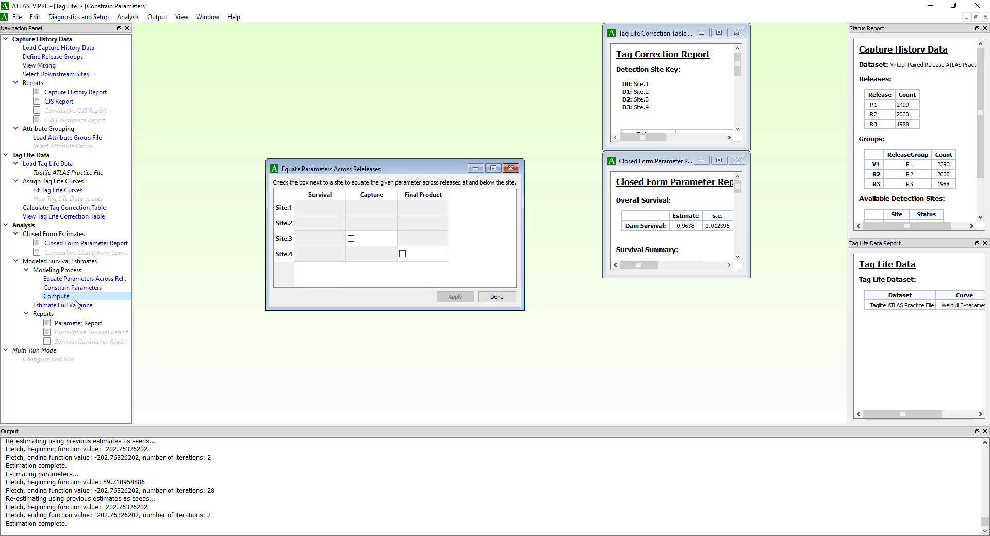
left_click(77, 323)
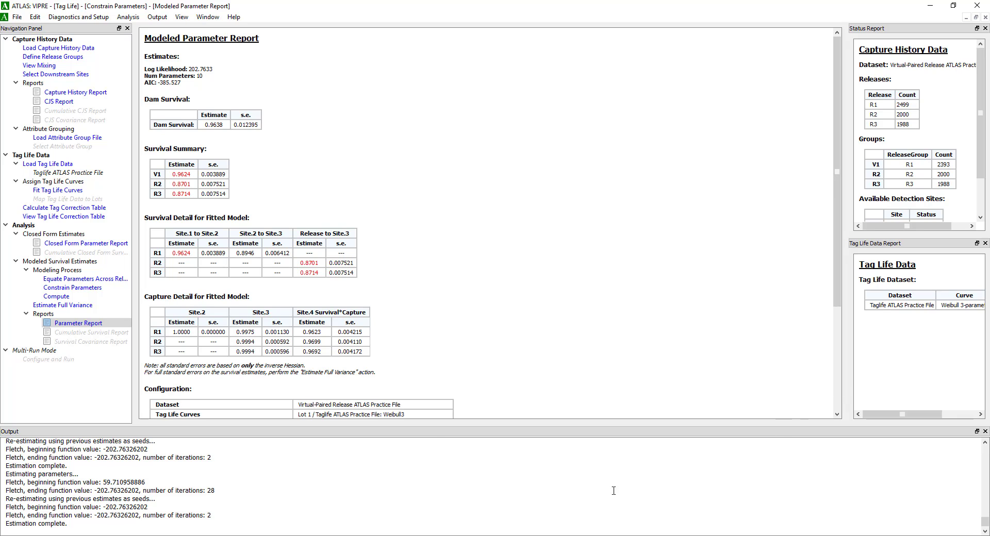
scroll(198, 384, "down", 1)
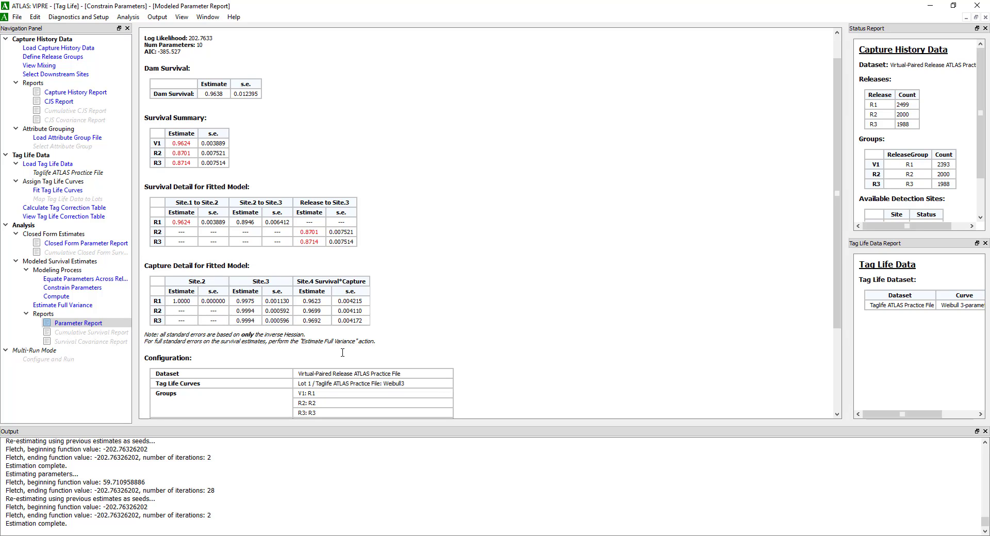
- Estimate the full variance of the modeled survival estimates with 1000 bootstrap iterations
left_click(67, 305)
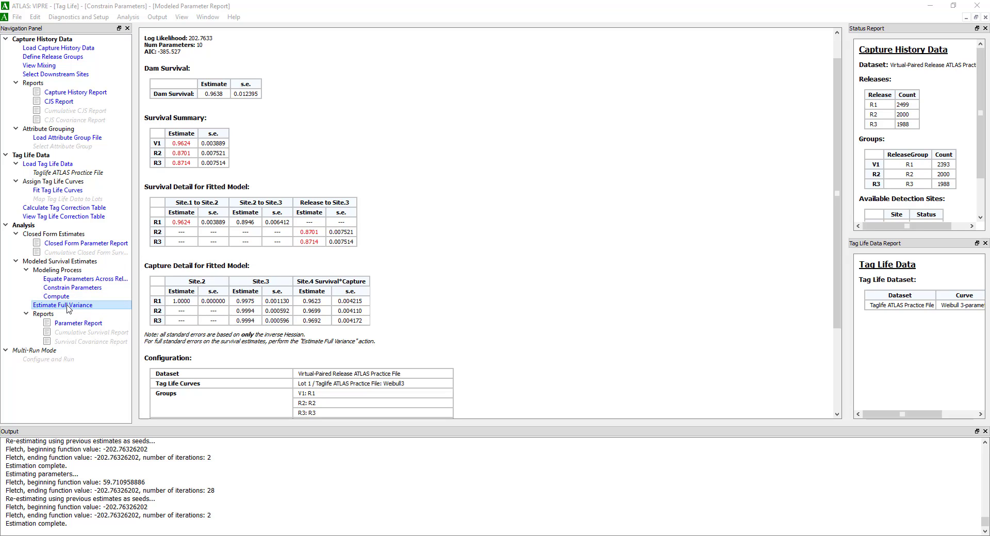
double_click(67, 305)
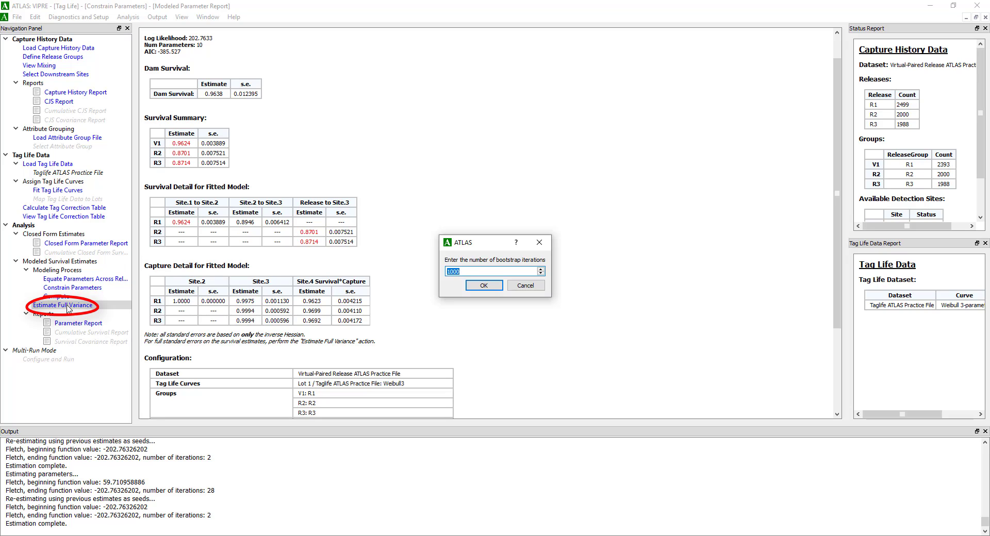
left_click(494, 289)
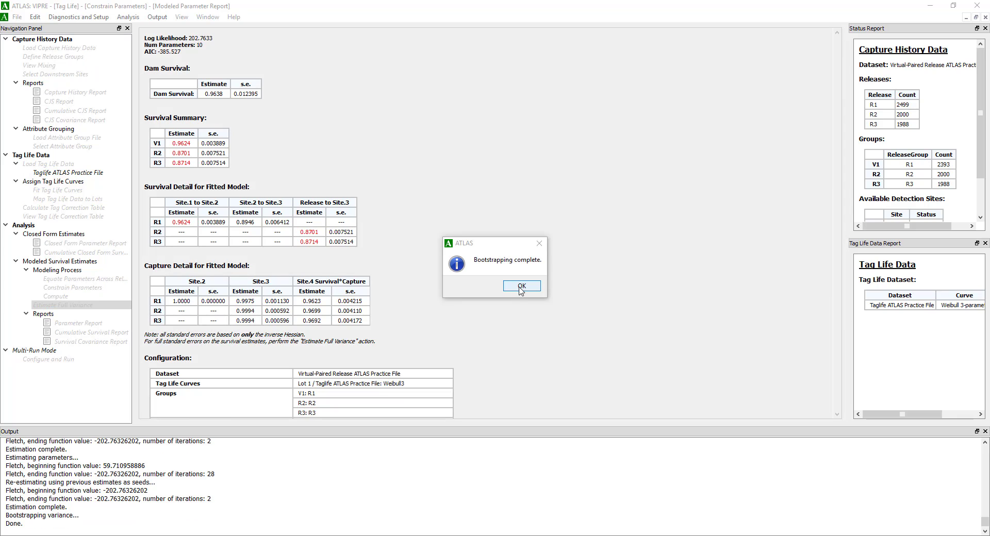
left_click(519, 288)
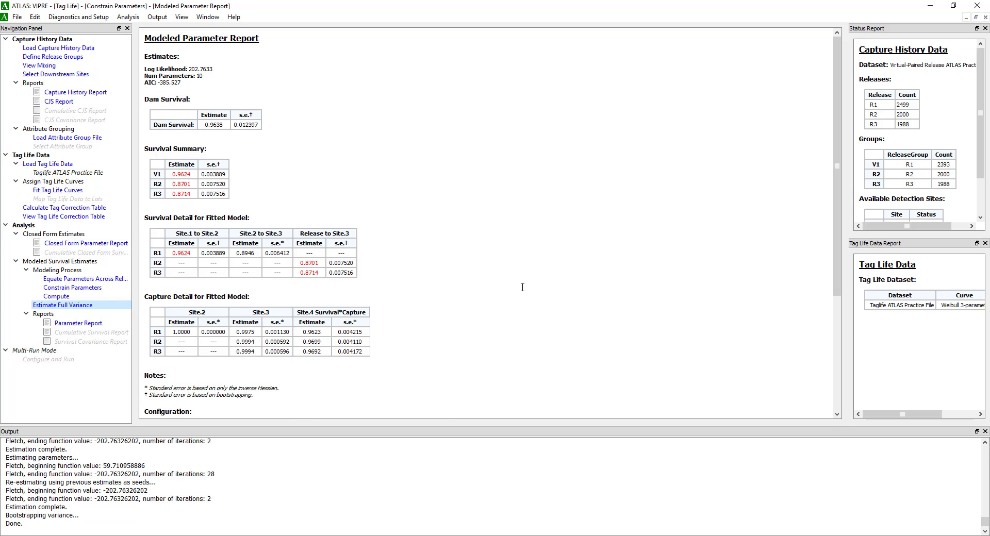
- Open the modeled parameter report to review the estimates and their bootstrapped standard errors
left_click(71, 325)
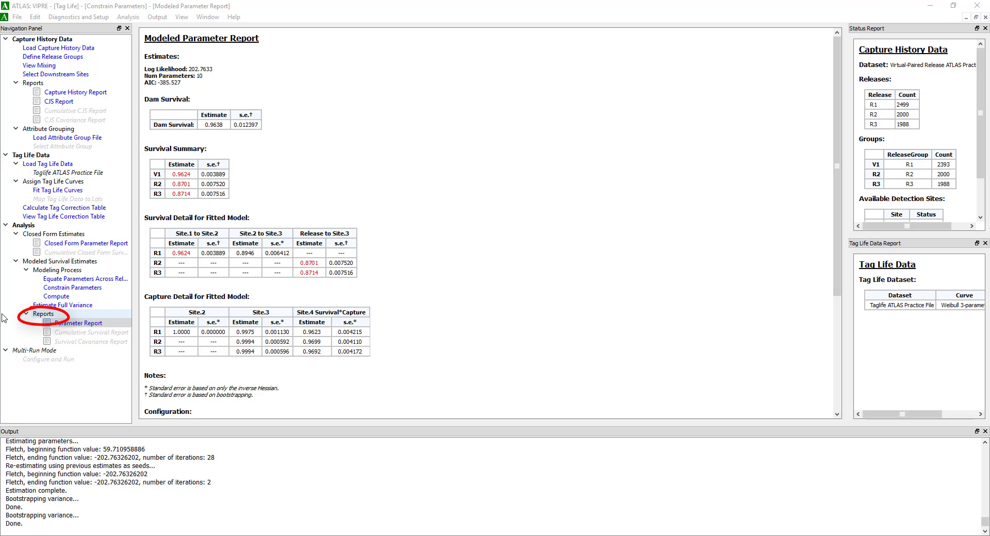
left_click(60, 325)
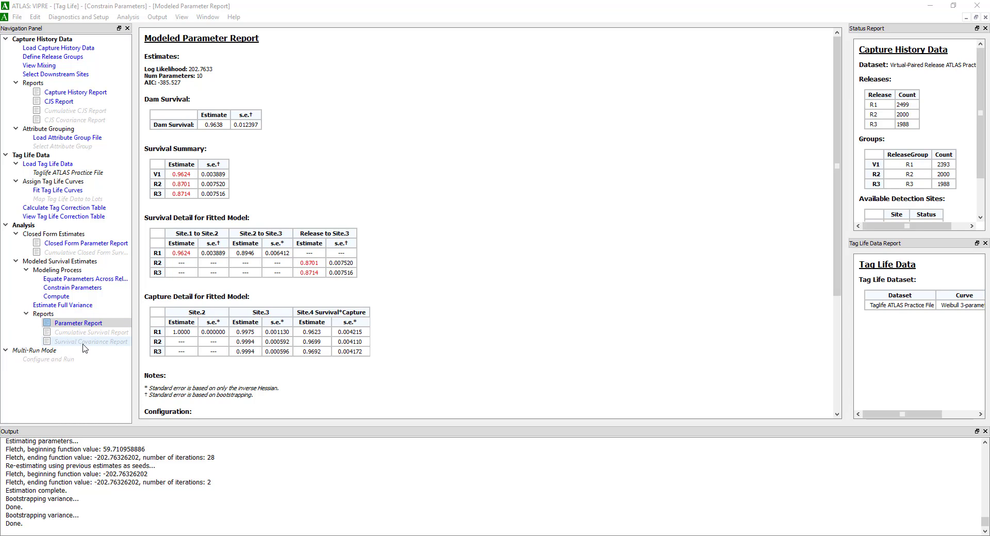
left_click(78, 325)
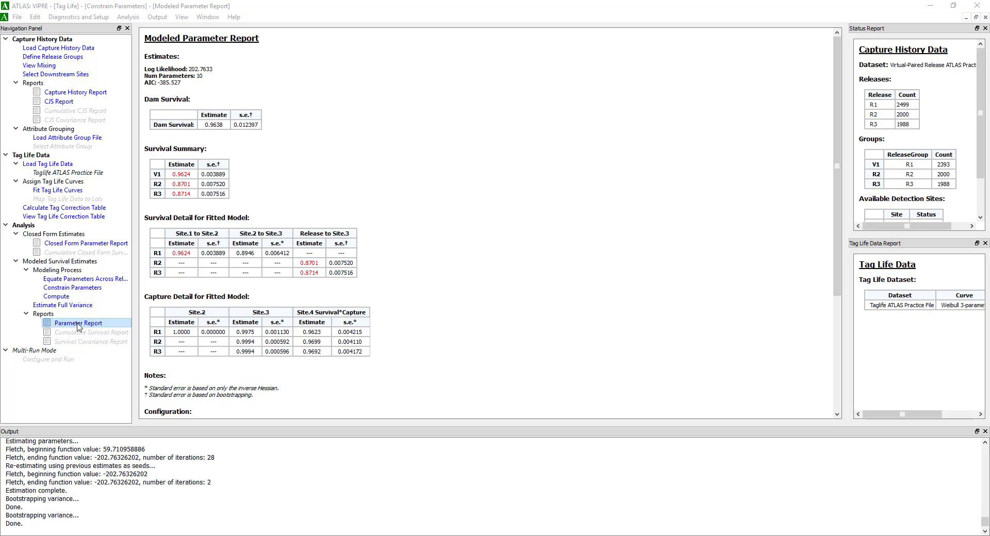